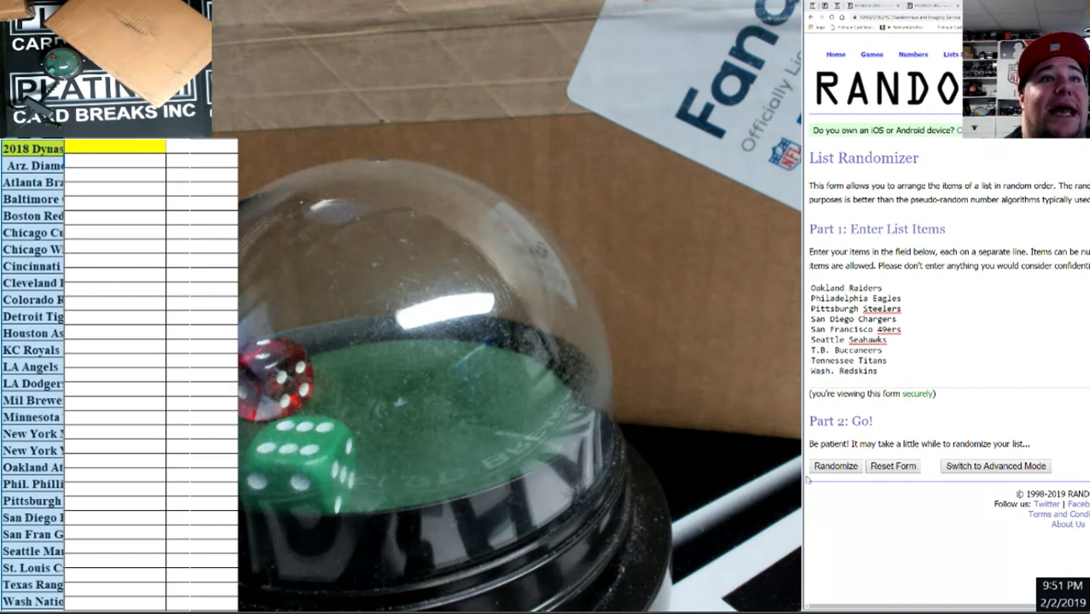
Randomize the 32-team list and reshuffle it repeatedly.
click(832, 473)
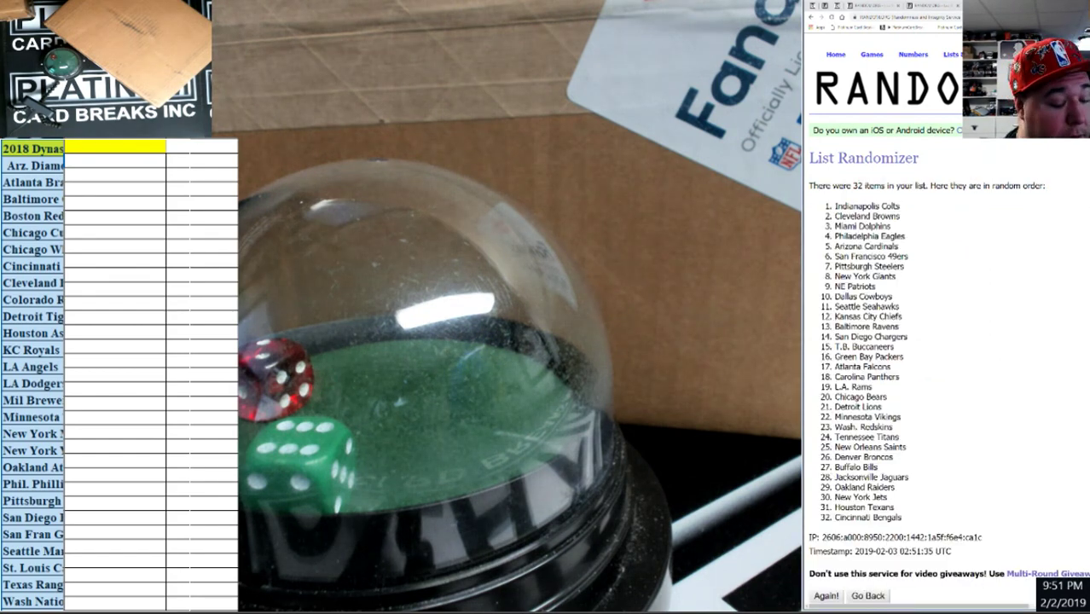
scroll(946, 341, down, 2)
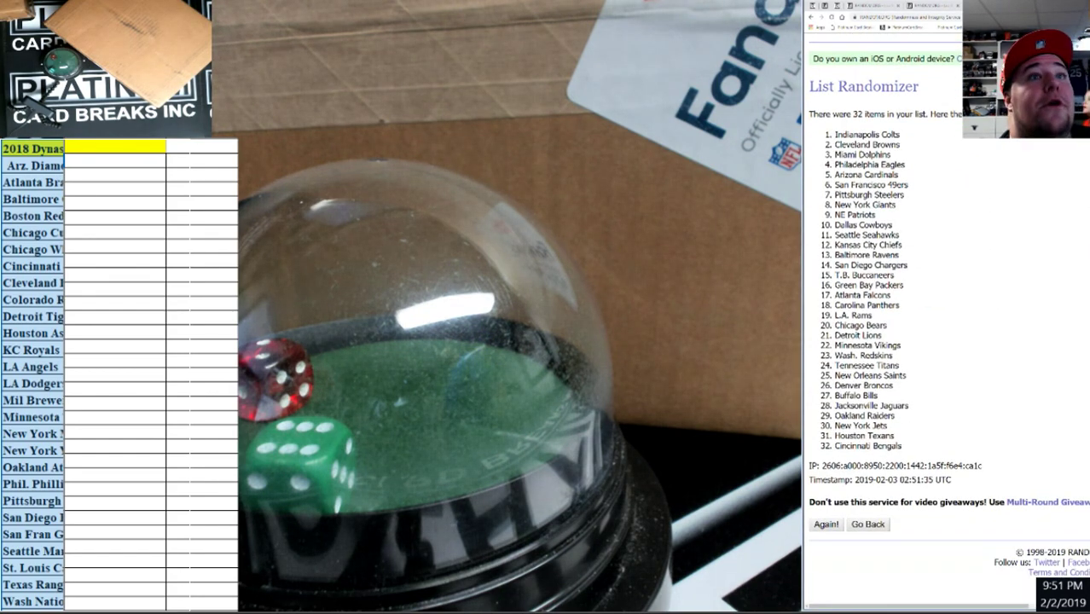
click(835, 523)
click(833, 526)
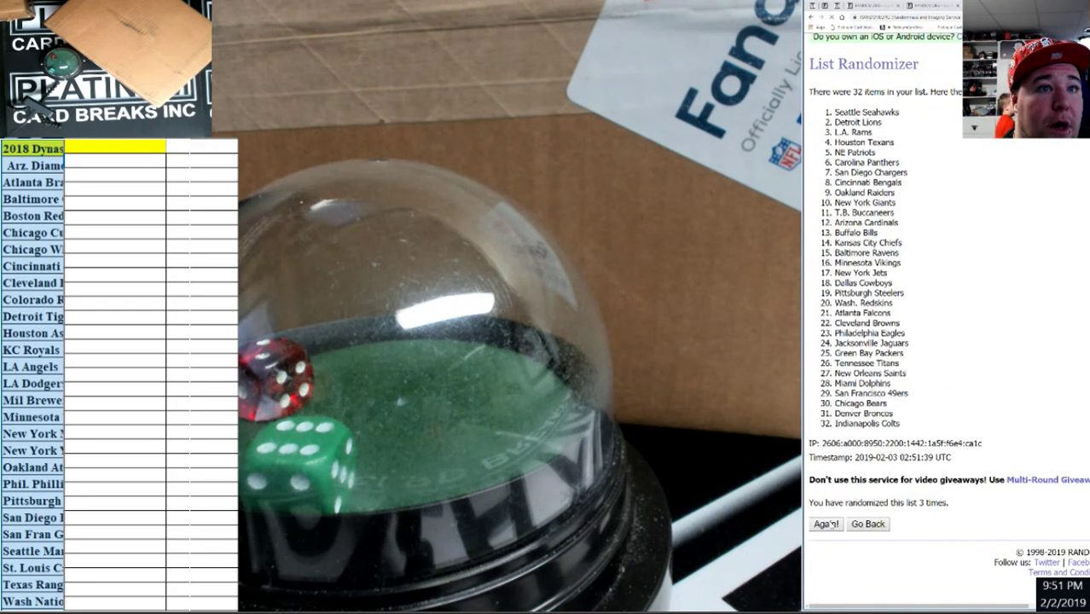
click(829, 524)
click(831, 525)
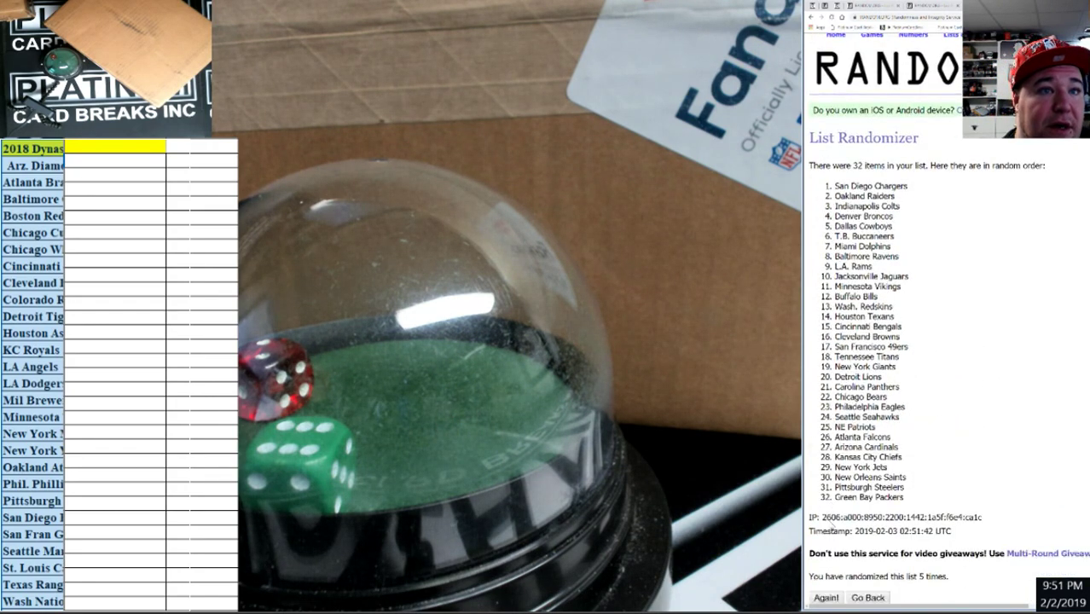
click(827, 524)
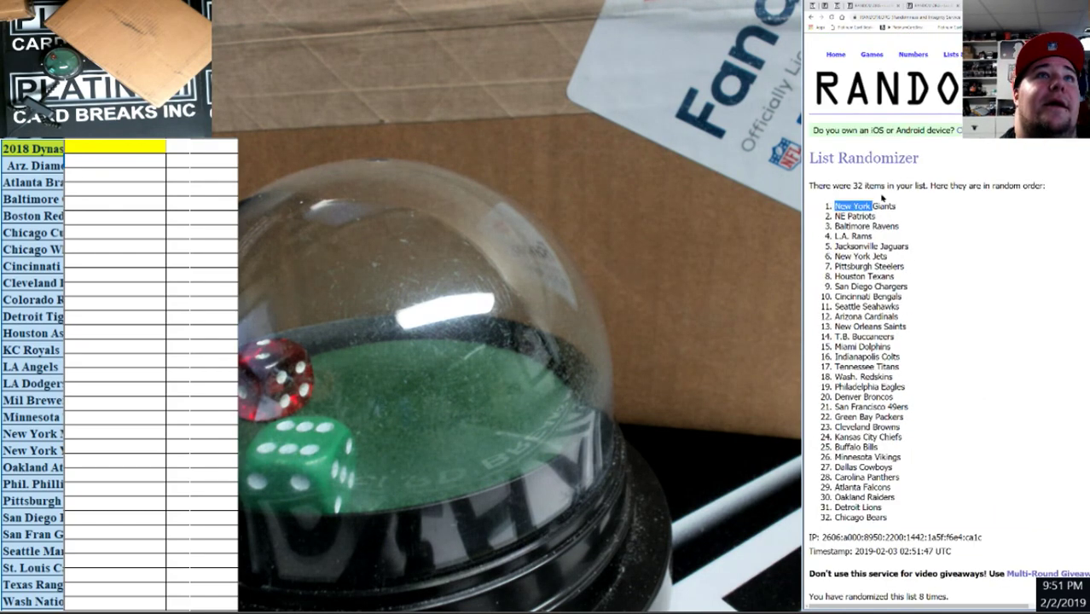
Copy the final shuffled team order into the spreadsheet's first empty team cell.
drag(882, 198, 905, 552)
key(ctrl+c)
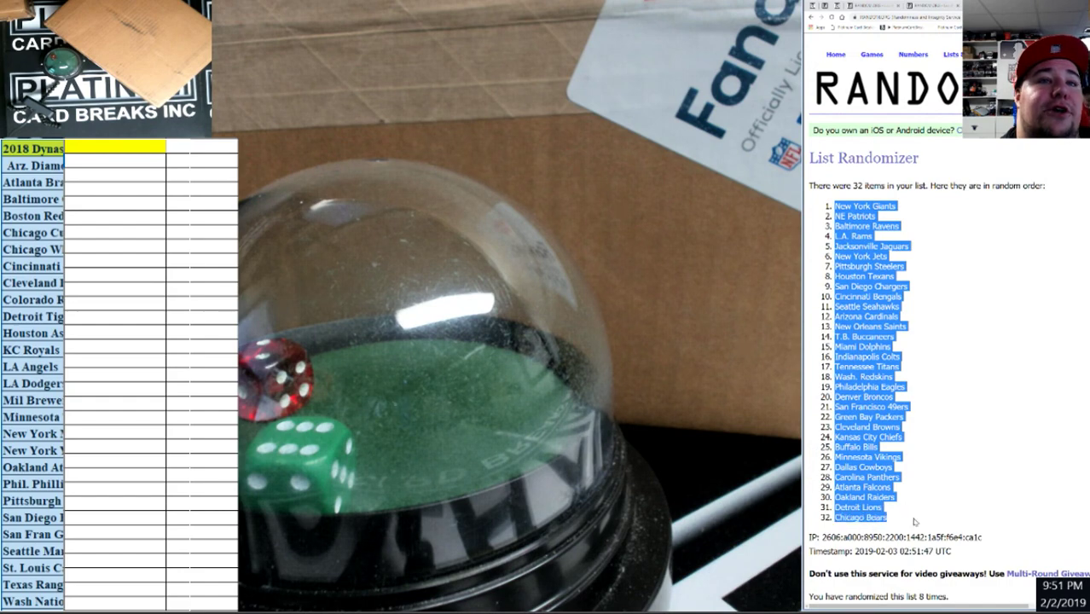
drag(853, 596, 918, 595)
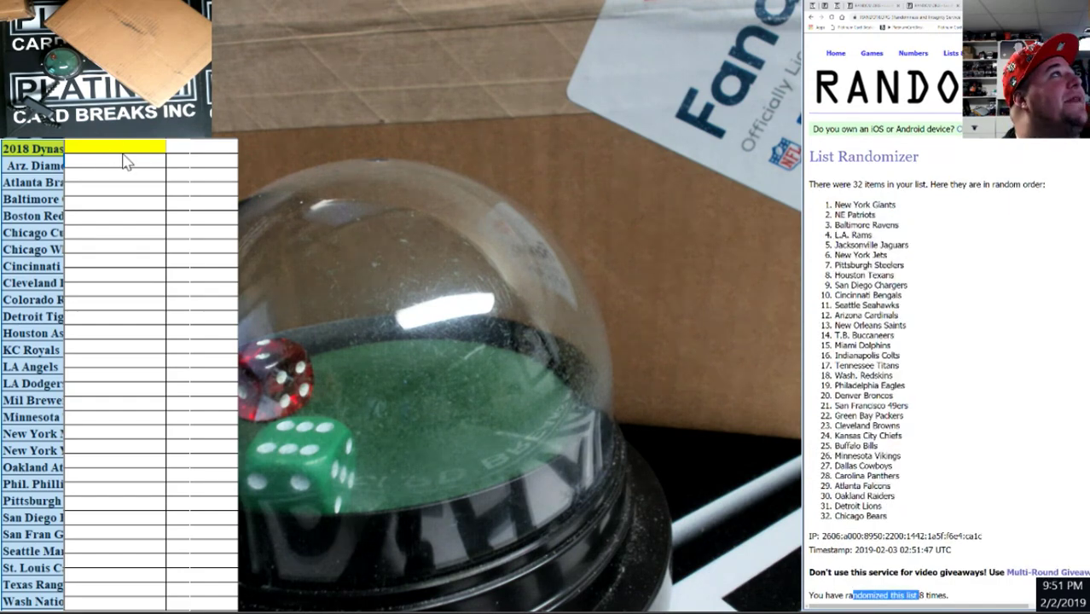
click(133, 165)
key(ctrl+v)
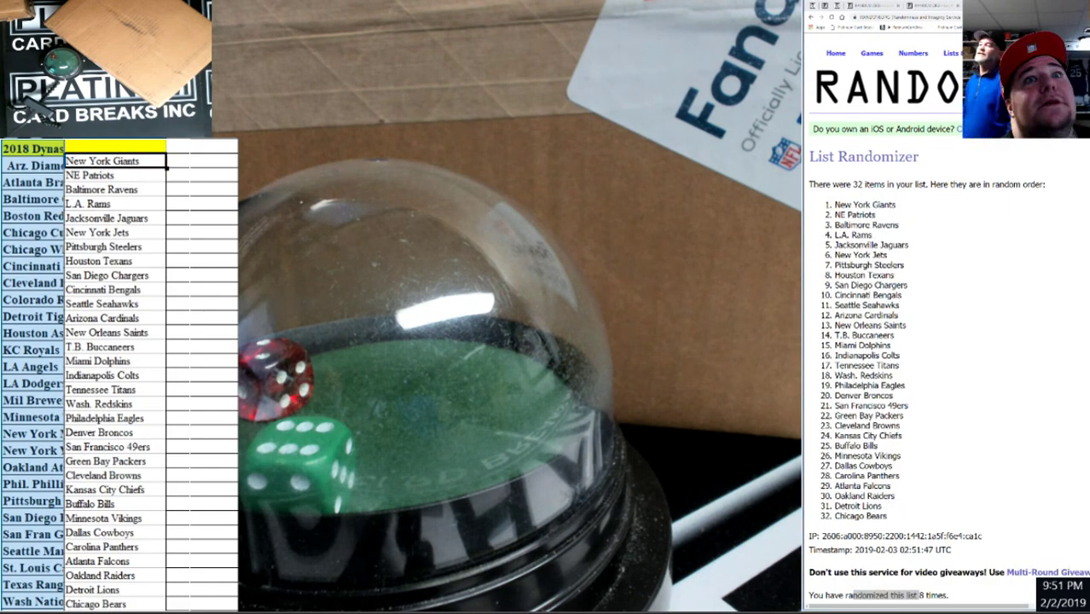
scroll(1008, 456, down, 2)
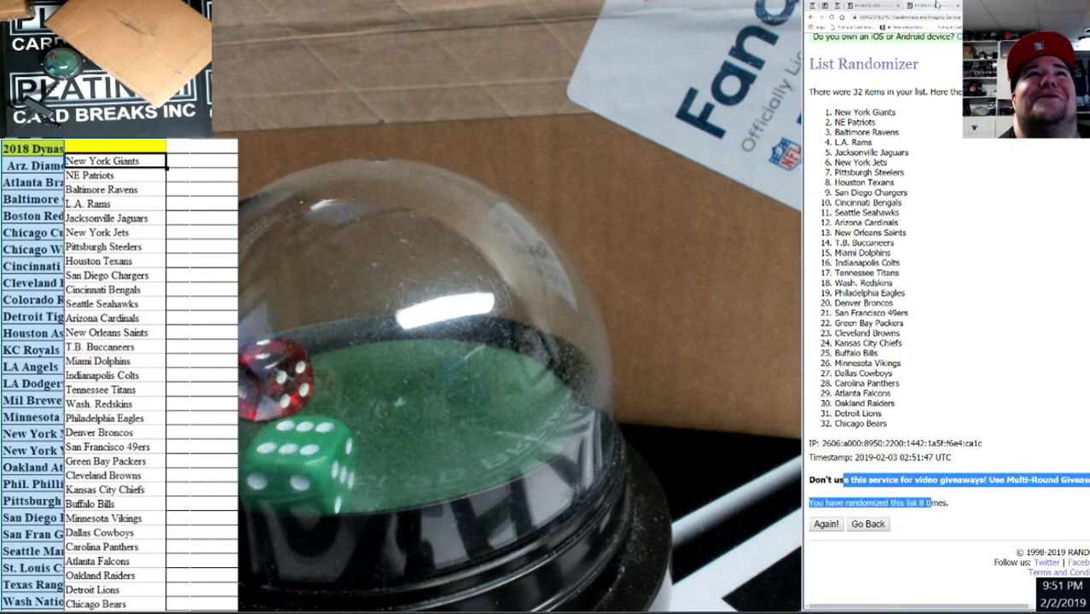
Return to the participant names list, randomize it, and reshuffle it several times.
click(936, 5)
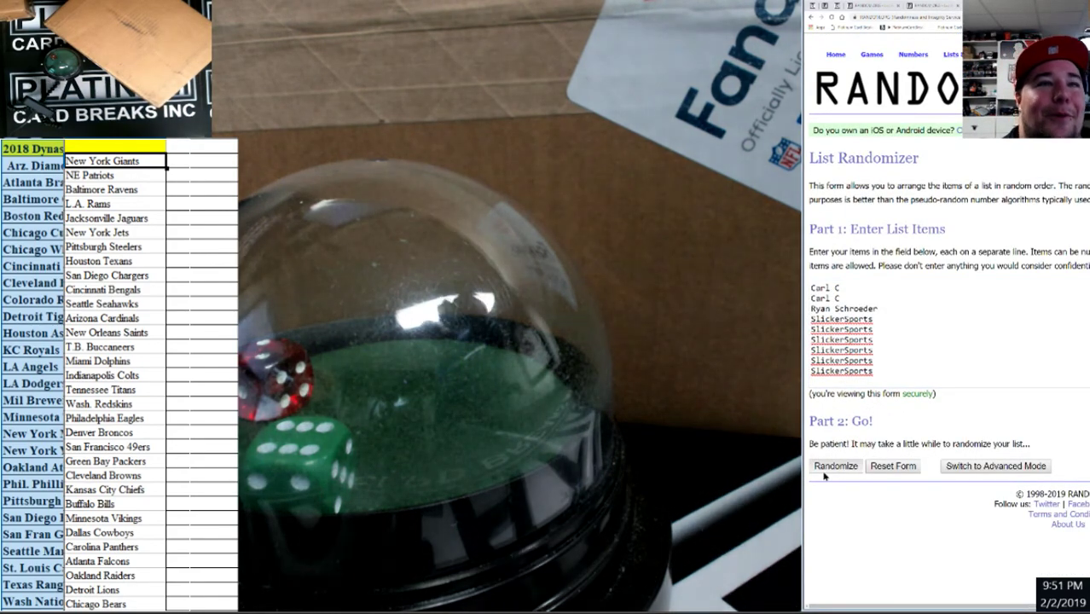
click(832, 466)
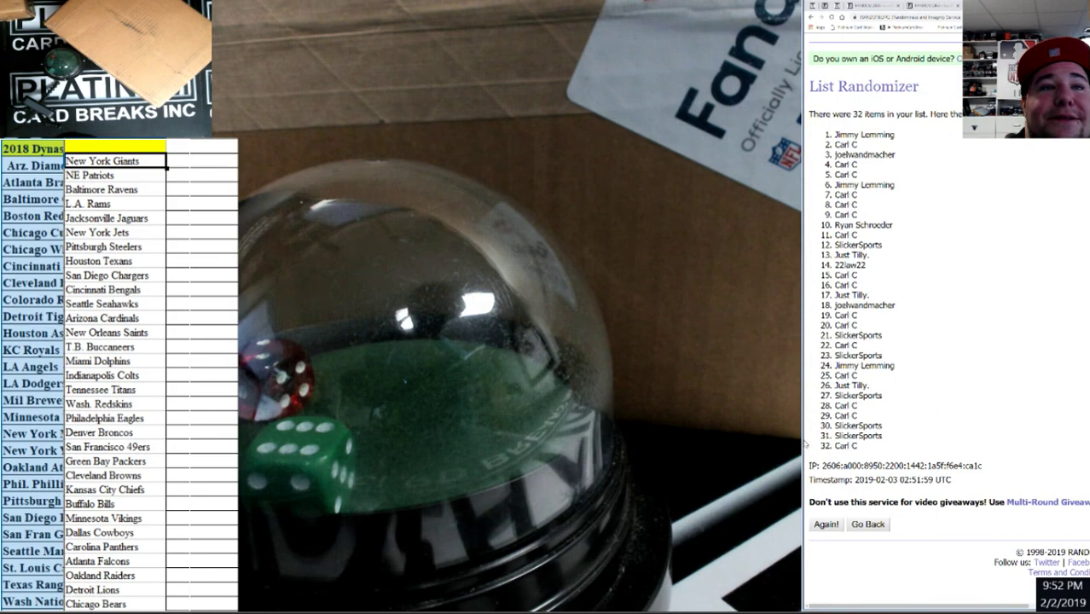
click(825, 525)
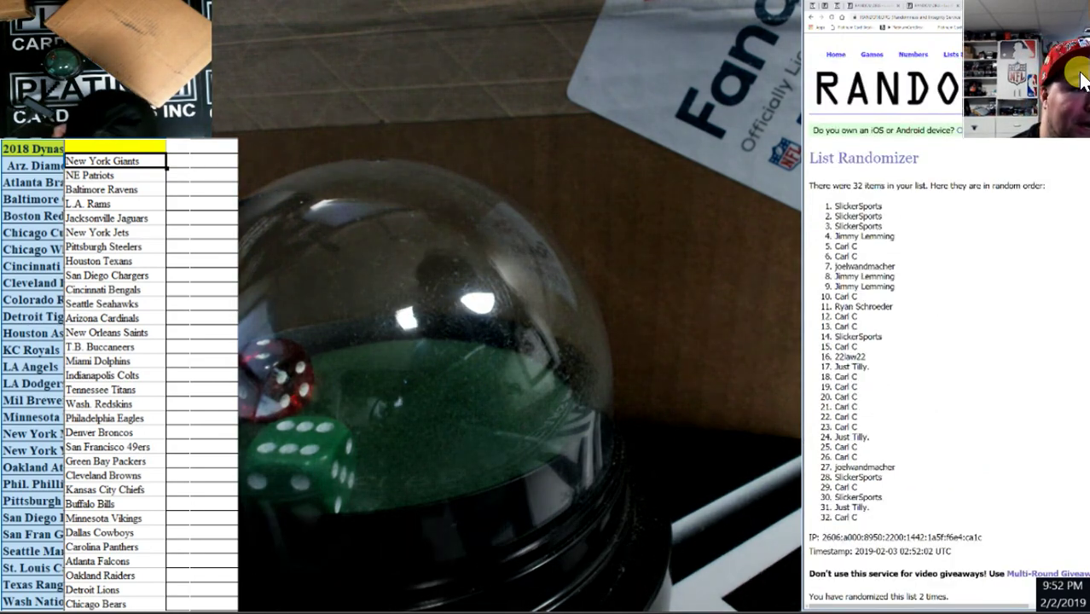
scroll(937, 446, down, 2)
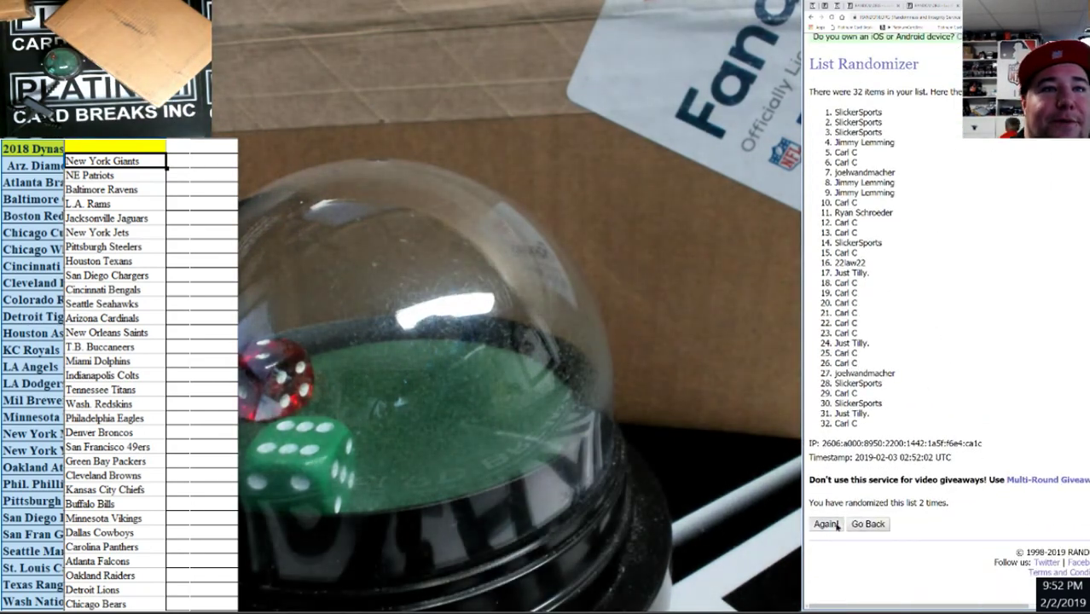
click(825, 524)
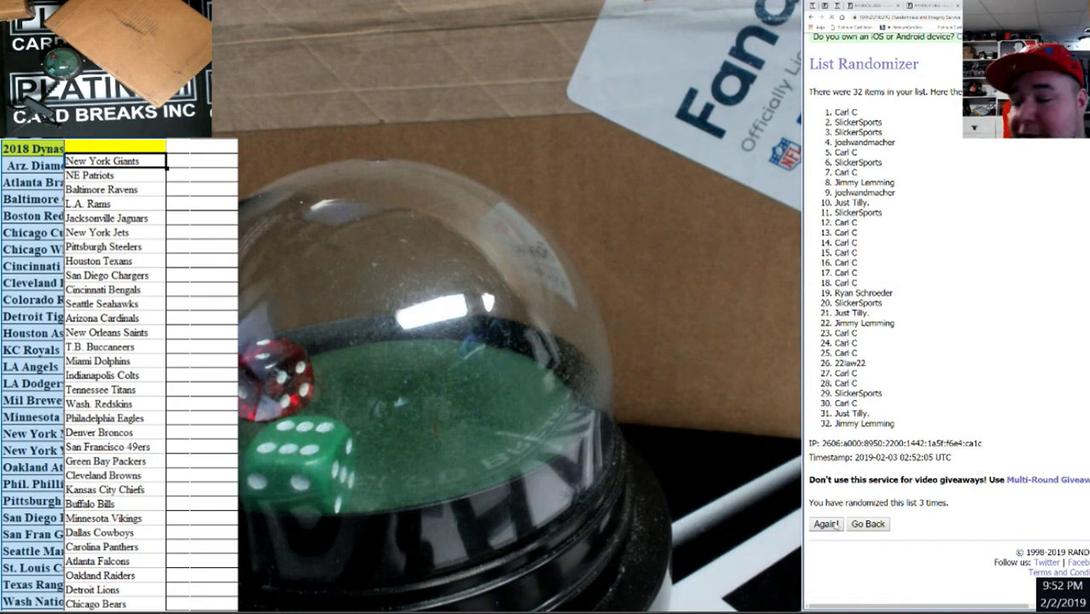
click(825, 524)
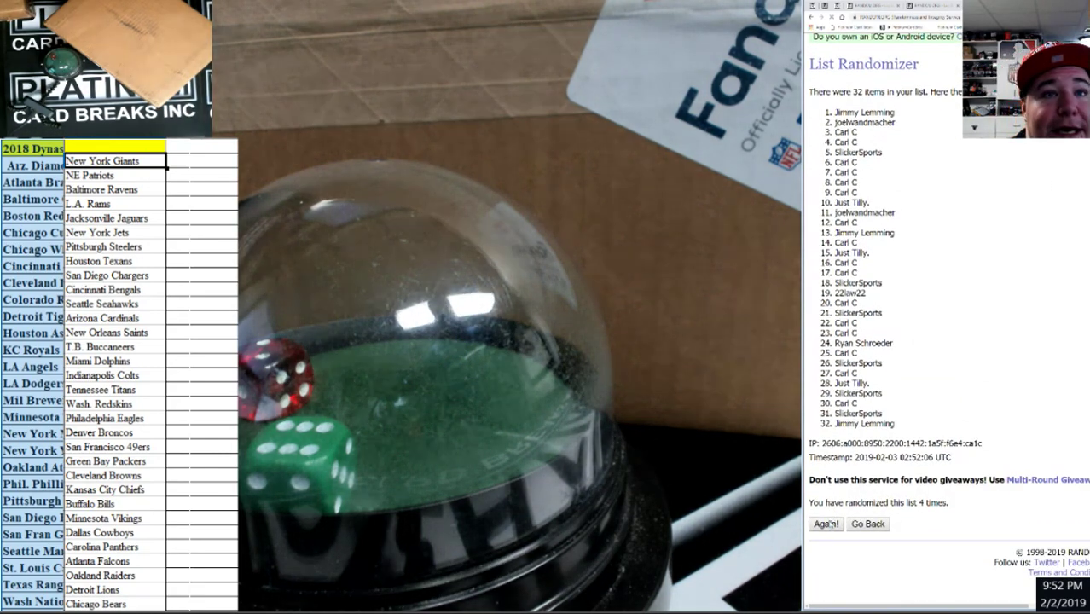
click(826, 523)
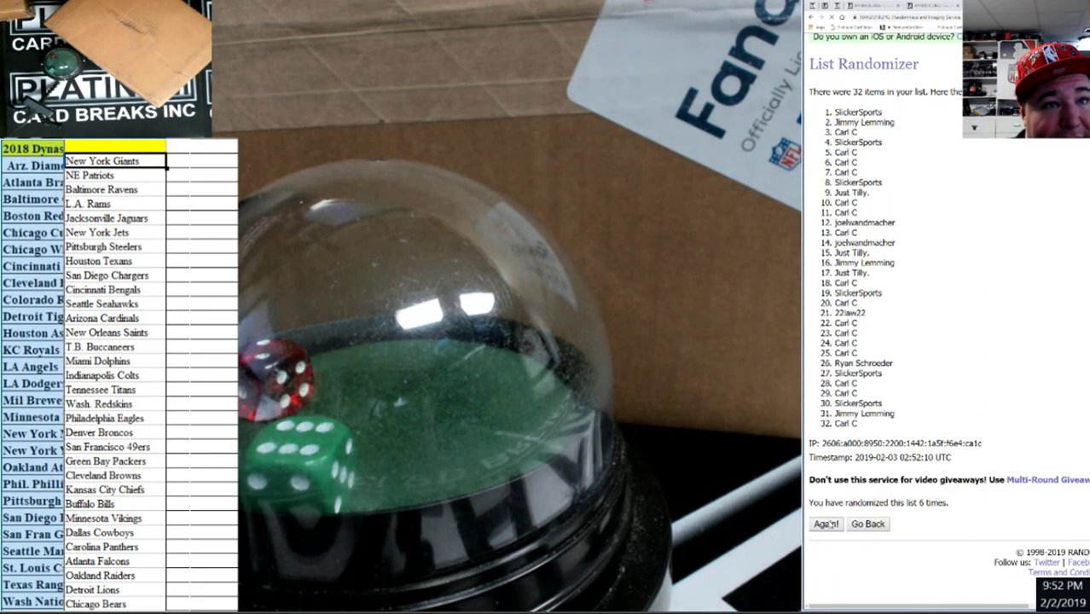
click(825, 523)
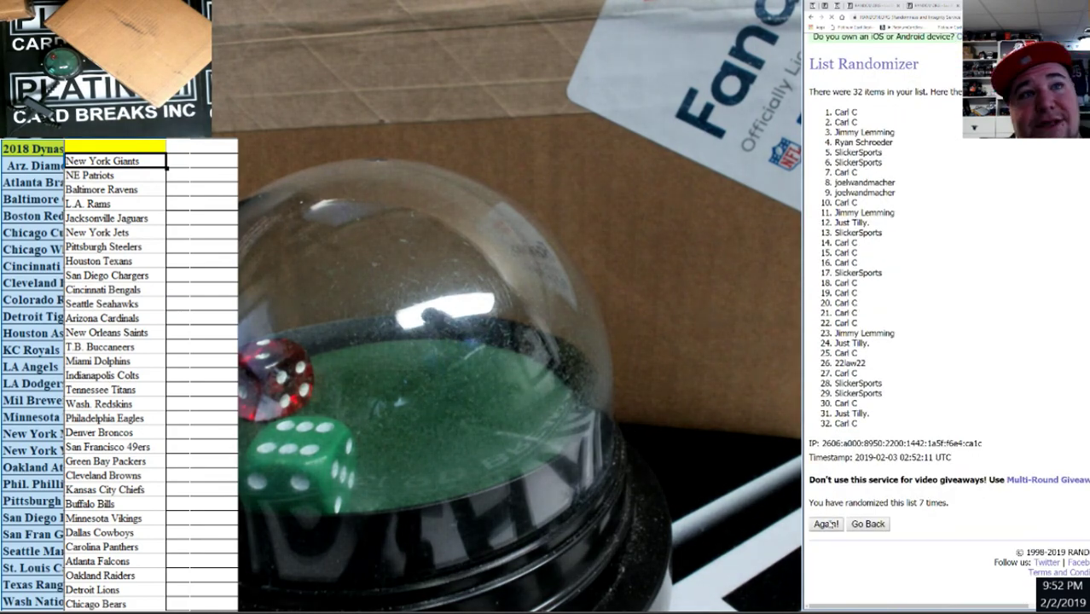
click(825, 524)
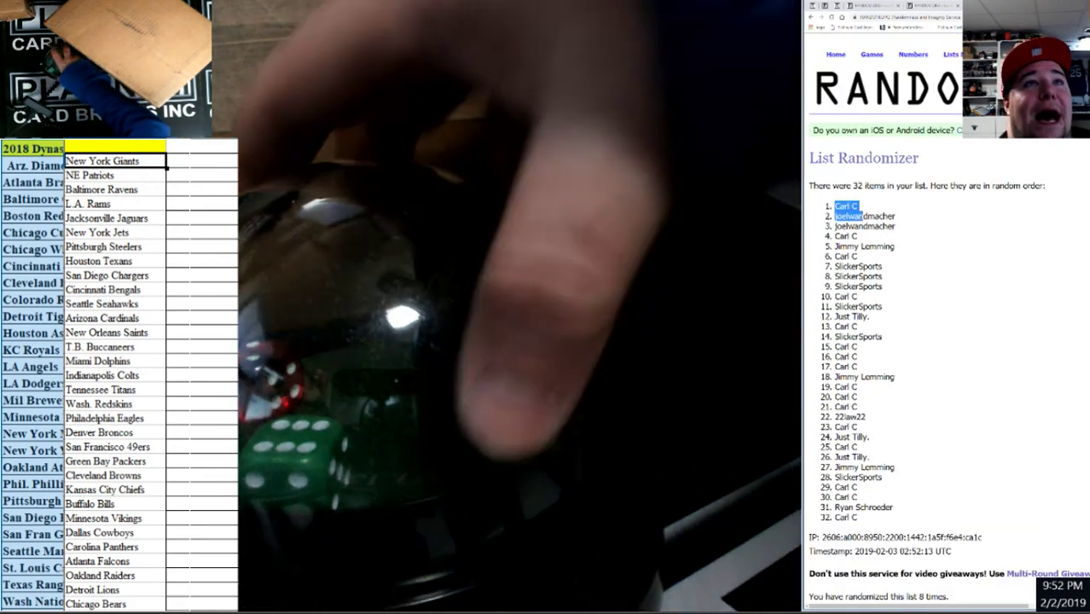
Paste the shuffled names into the cell beside New York Giants.
mouse_move(834, 205)
mouse_down()
mouse_move(893, 509)
mouse_move(857, 519)
mouse_up()
key(ctrl+c)
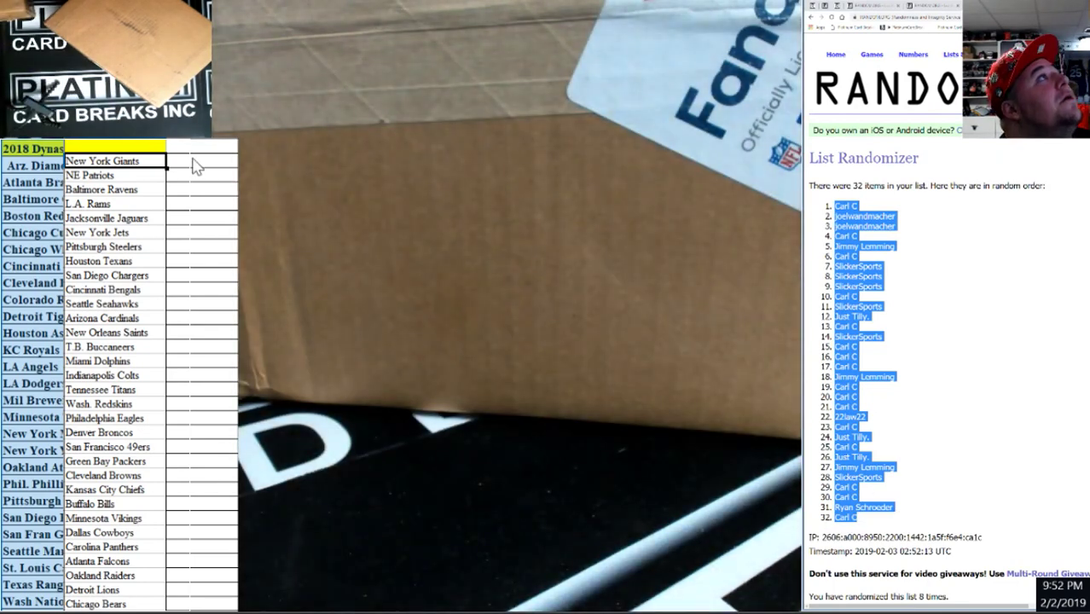
click(194, 165)
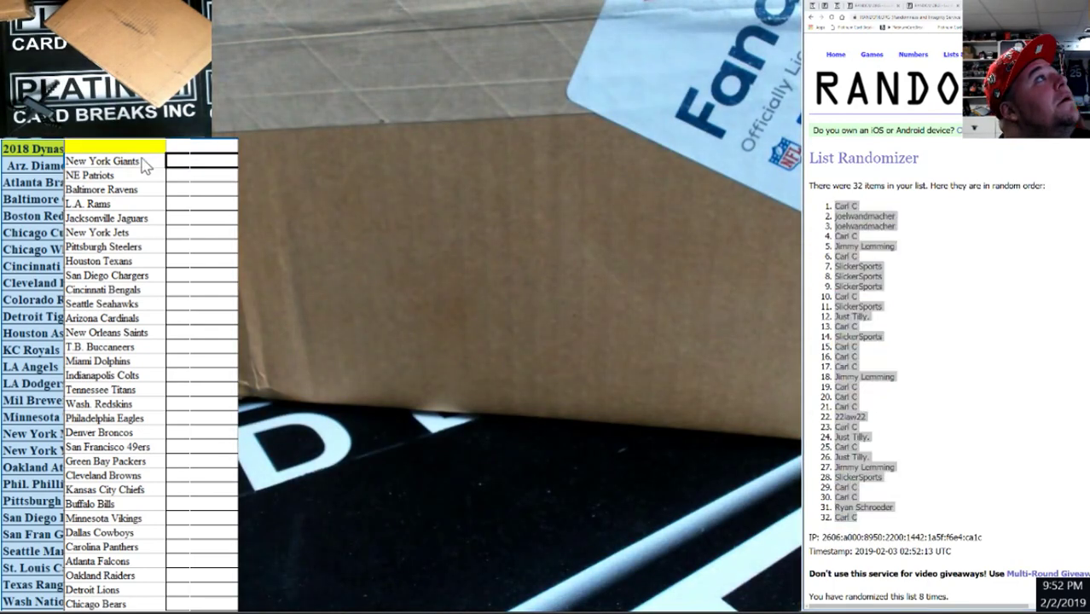
key(ctrl+v)
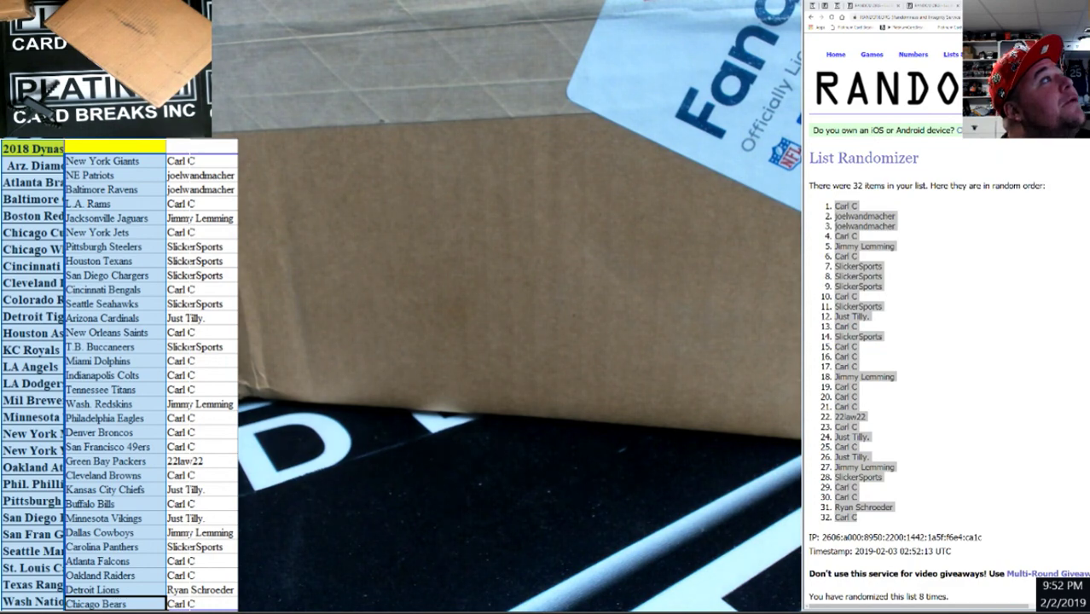
Sort the paired rows A to Z by team.
key(alt+a)
key(s)
key(a)
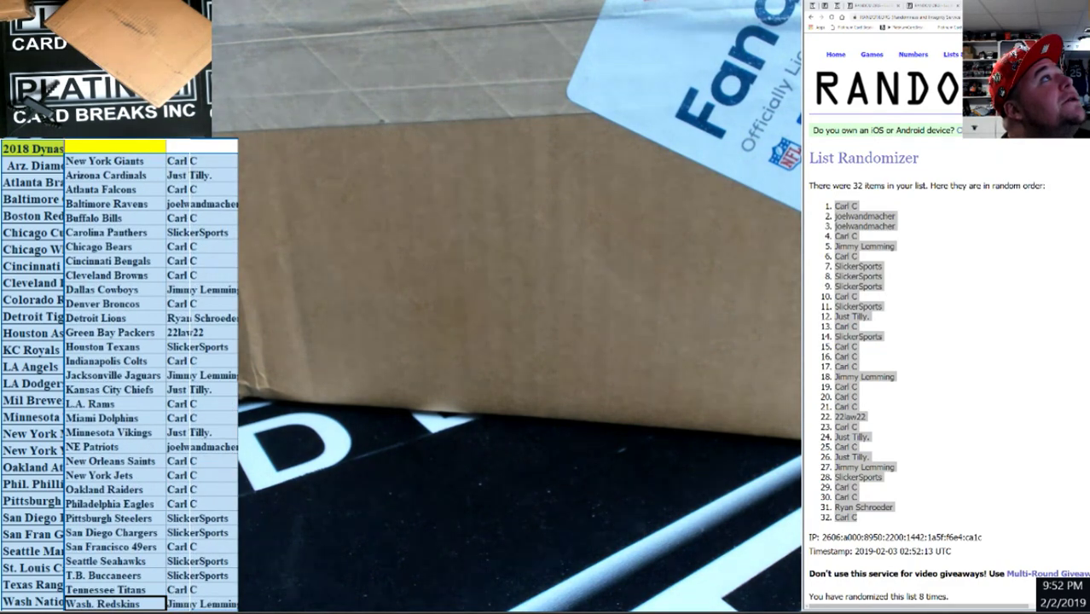
Head the table '2019 Fanatics Helmet #135' and paste a new names list into the randomizer.
click(148, 158)
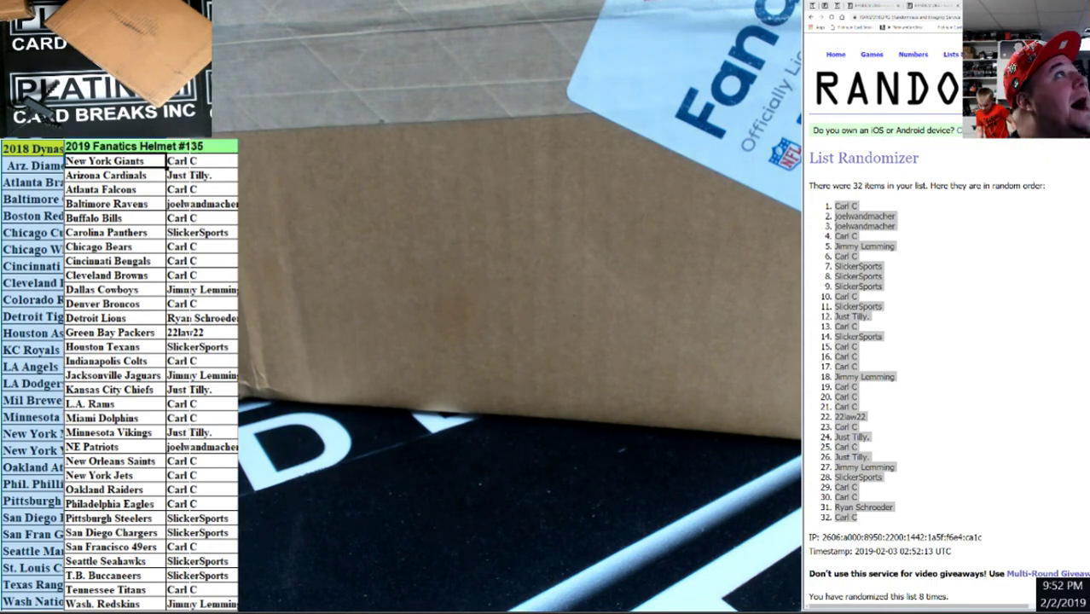
scroll(939, 291, down, 2)
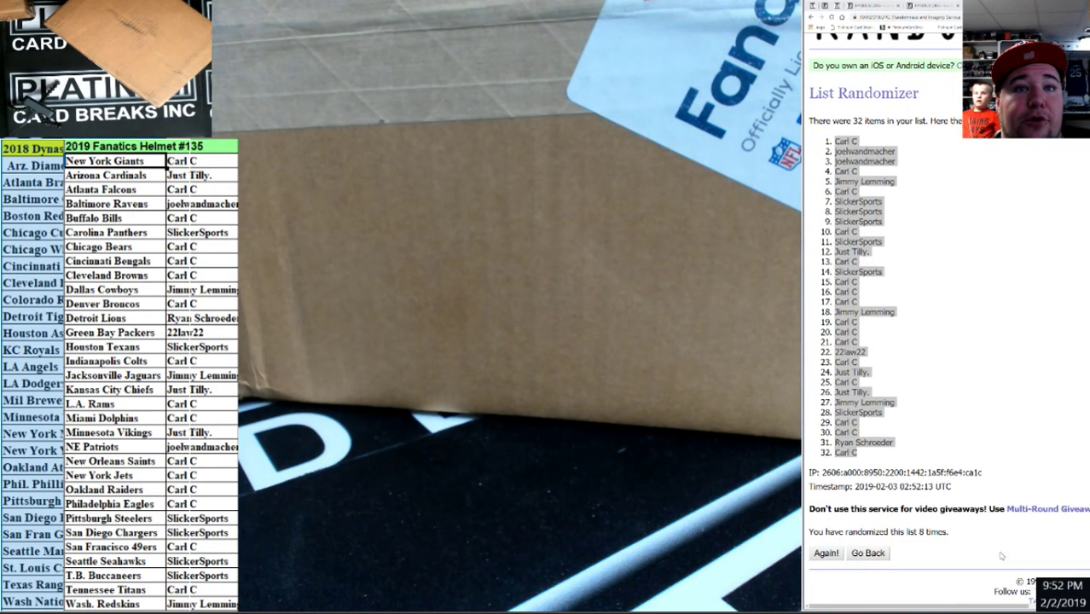
drag(948, 531, 901, 532)
key(ctrl+Tab)
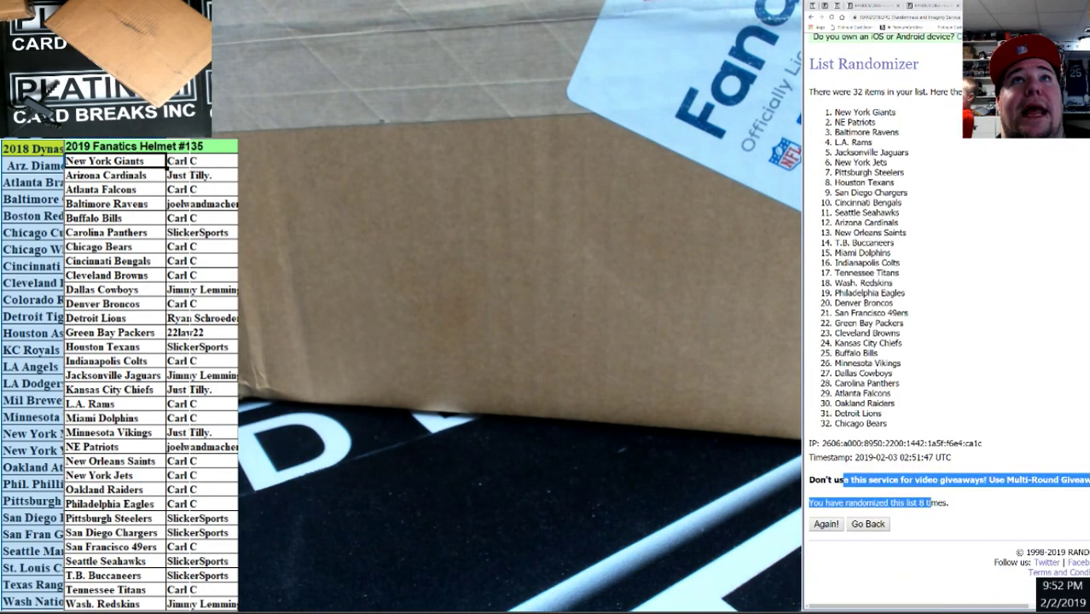
key(ctrl+Tab)
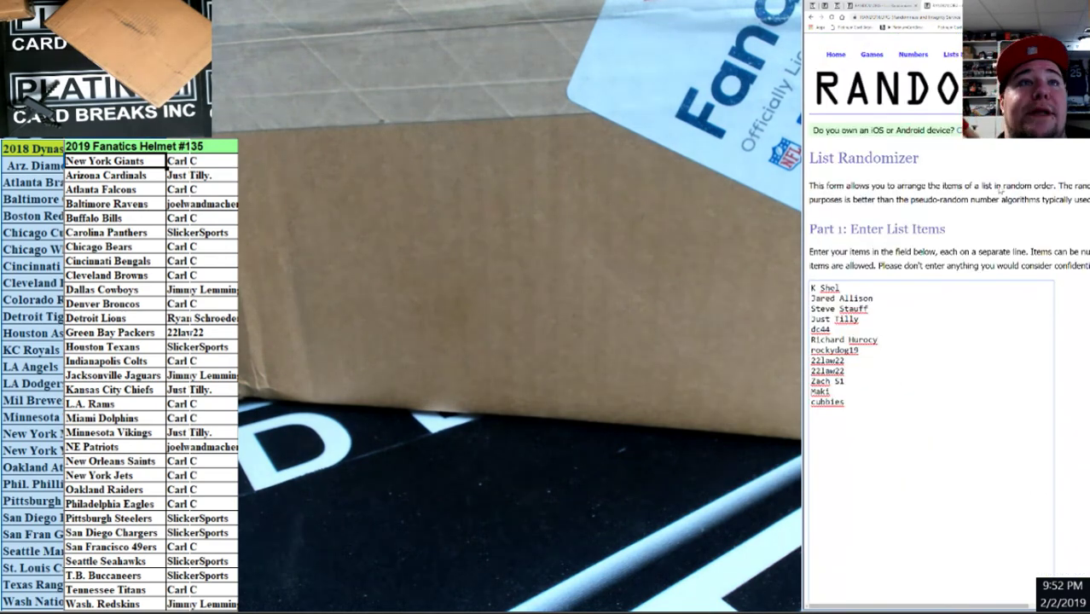
key(ctrl+v)
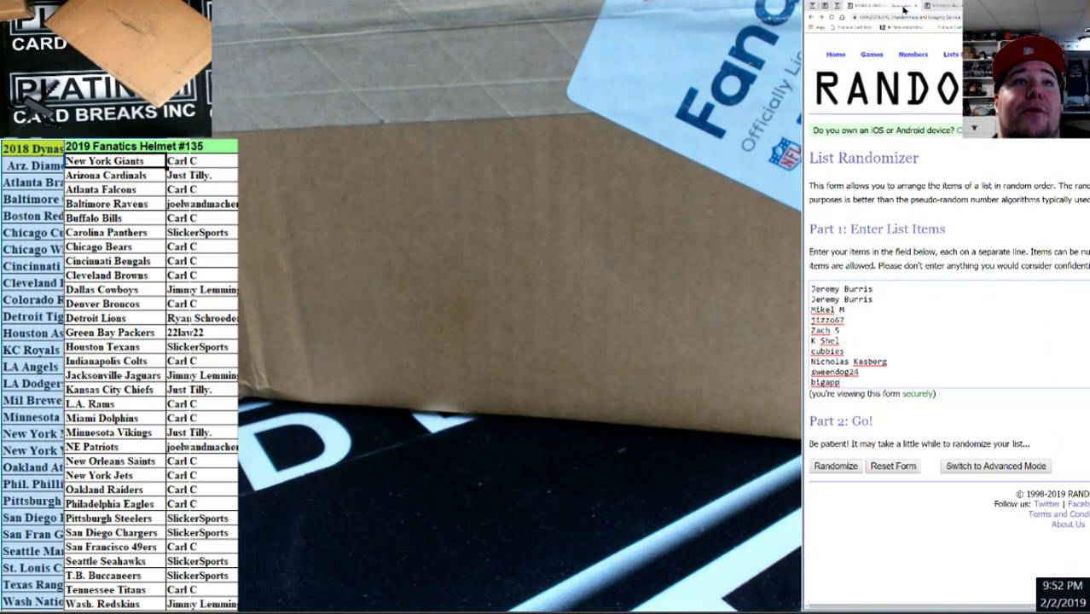